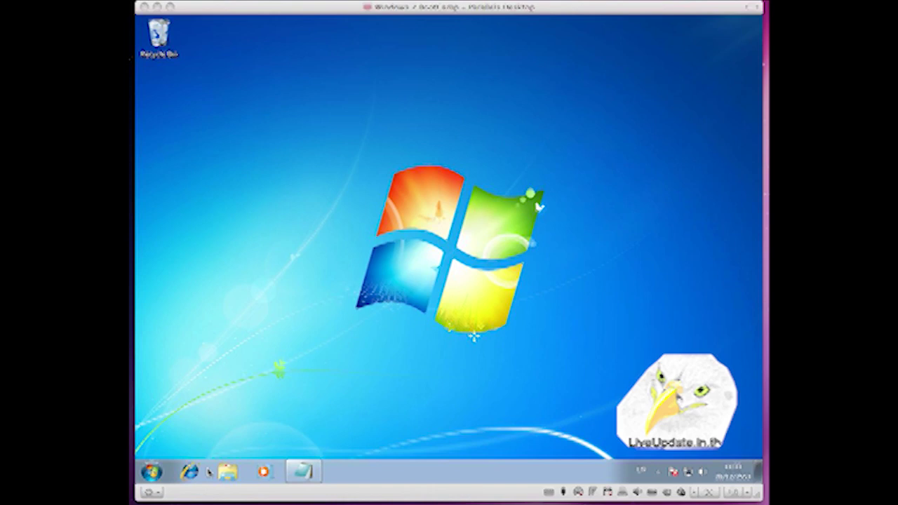
# Note MSDN.MICROSOFT.COM in a blank Notepad window and minimize it to the taskbar
pyautogui.click(320, 479)
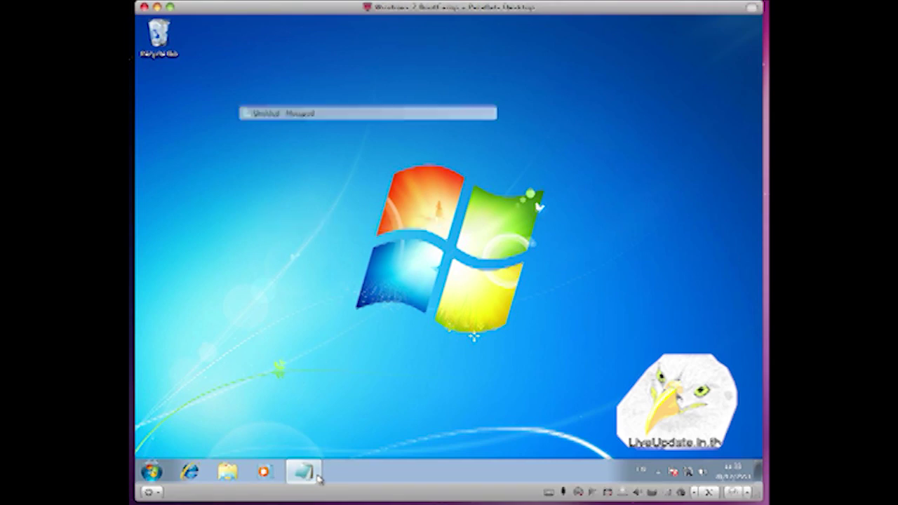
pyautogui.write('MSDN.MICROSOFT.COM')
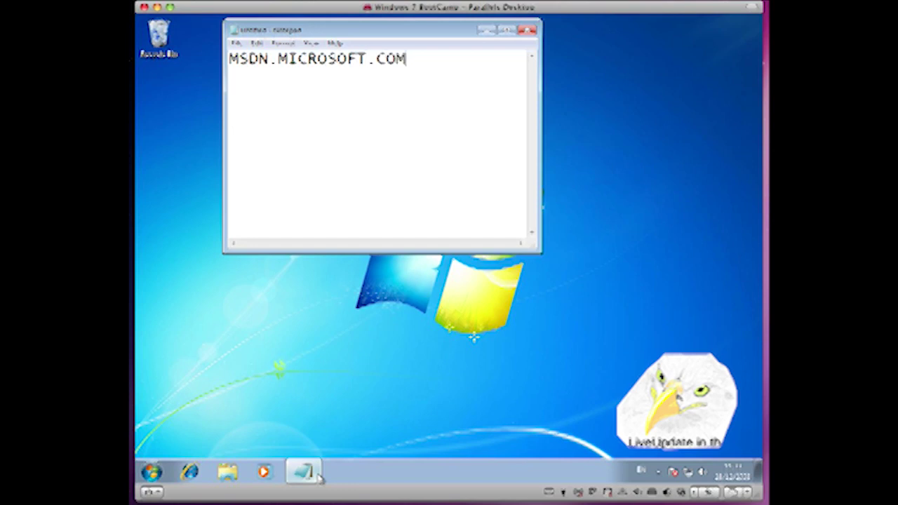
pyautogui.click(484, 31)
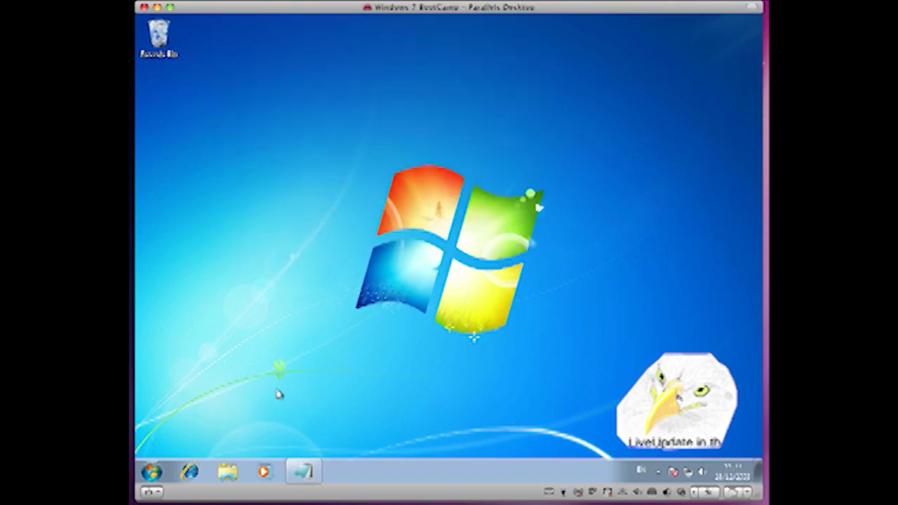
# Launch Internet Explorer 8, postpone its welcome setup, and load msdn.microsoft.com
pyautogui.click(190, 473)
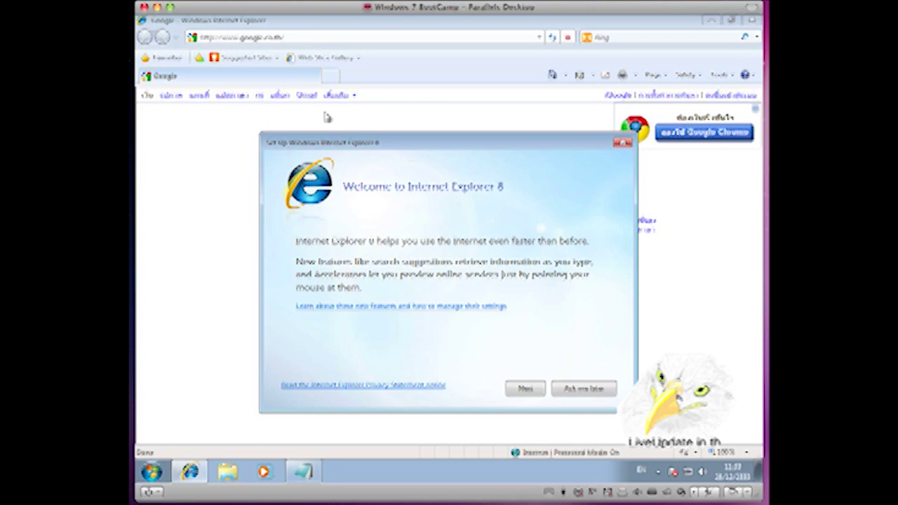
pyautogui.click(599, 390)
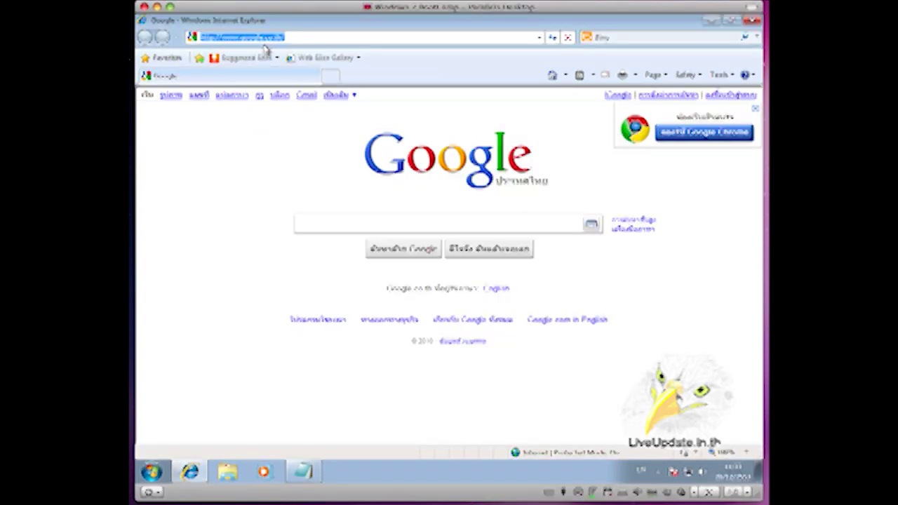
pyautogui.write('MSN')
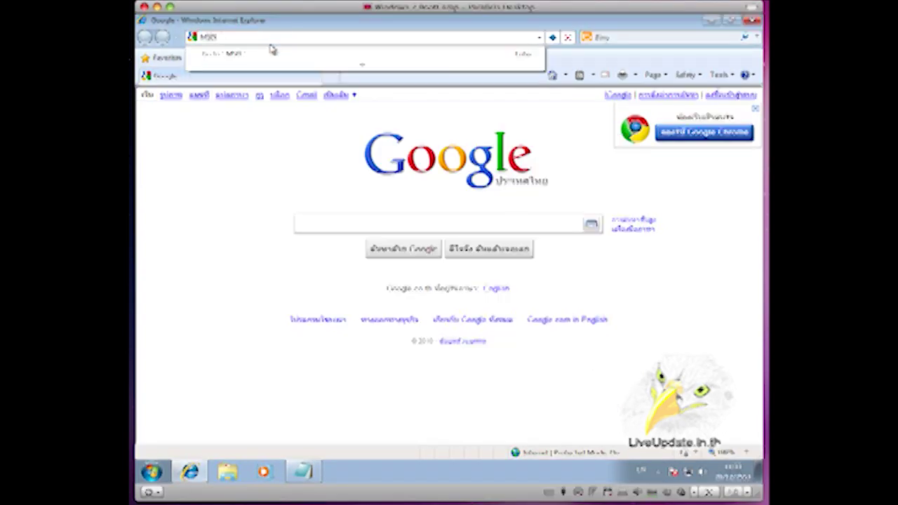
pyautogui.press('BackSpace')
pyautogui.press('BackSpace')
pyautogui.press('BackSpace')
pyautogui.press('BackSpace')
pyautogui.write('msdn.microsoft.c')
pyautogui.write('om')
pyautogui.press('Return')
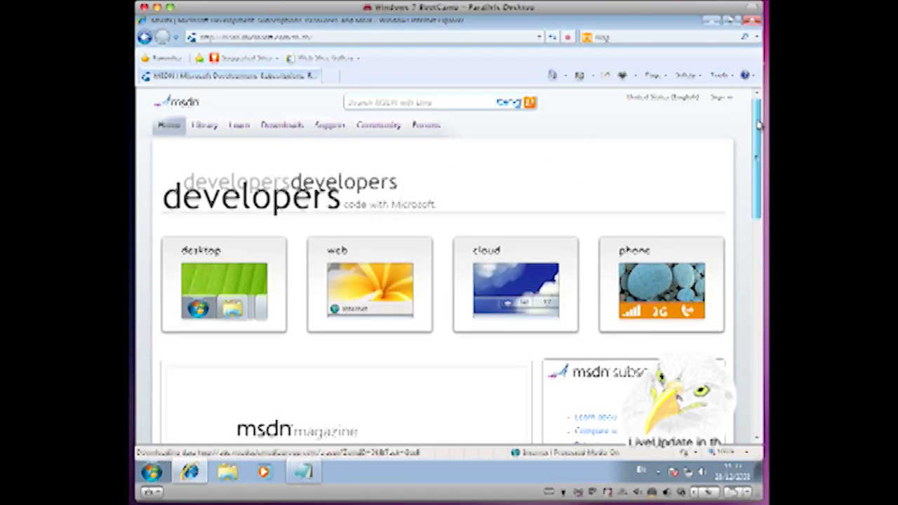
pyautogui.moveTo(758, 125); pyautogui.dragTo(758, 130)
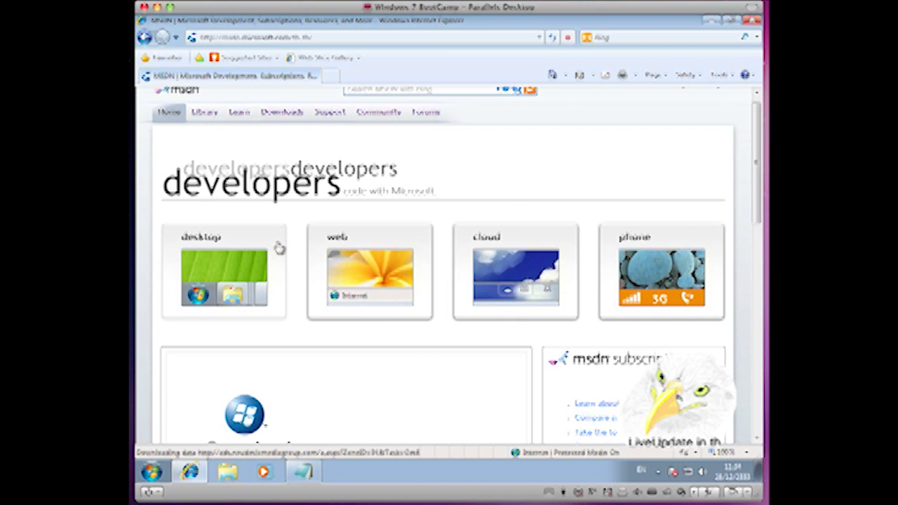
# From the desktop development section, open Prerequisites for Desktop Development Samples in a maximized window
pyautogui.click(233, 273)
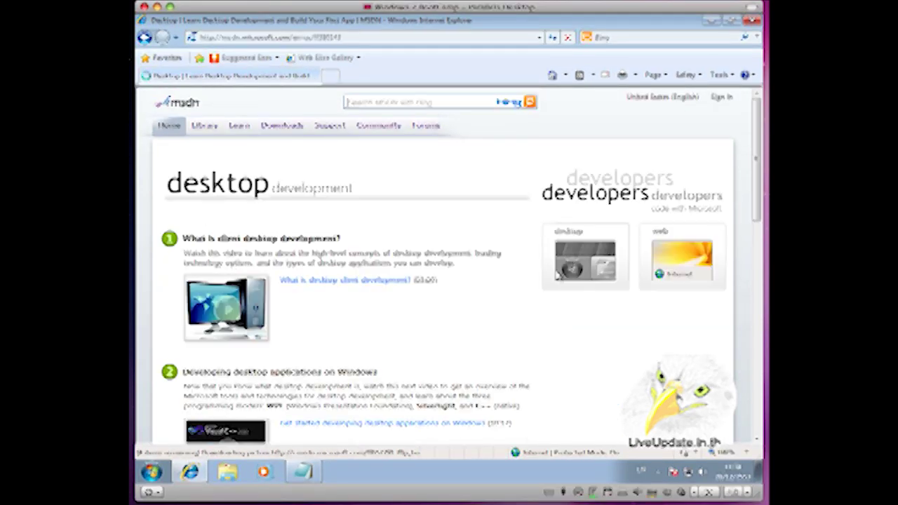
pyautogui.scroll(-3, 496, 296)
pyautogui.scroll(-3, 495, 296)
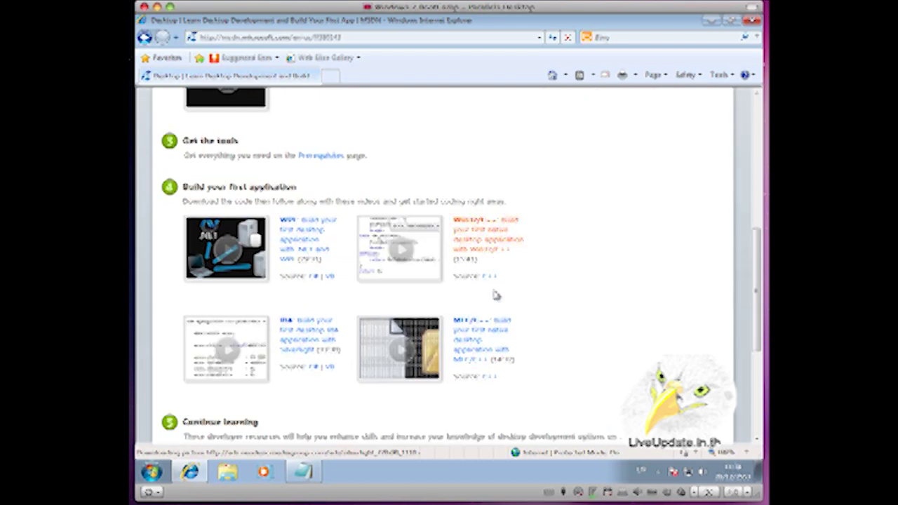
pyautogui.scroll(1, 495, 296)
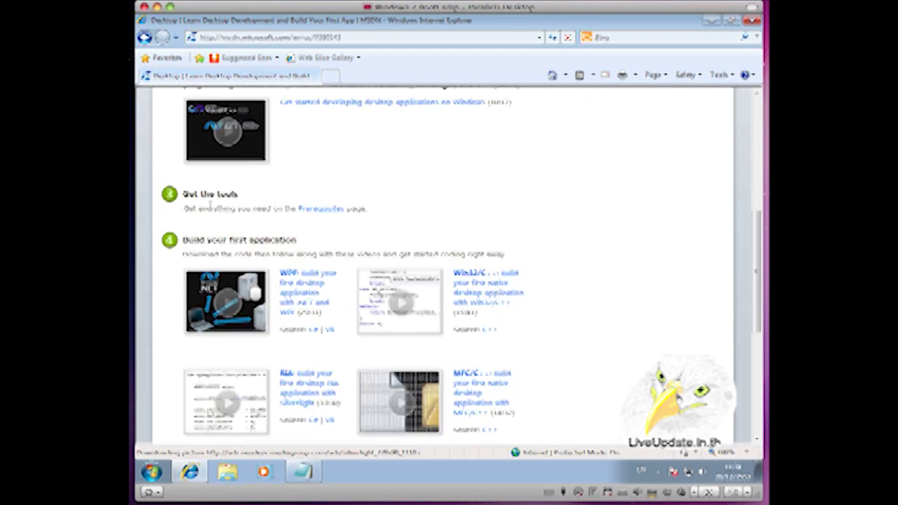
pyautogui.click(321, 210)
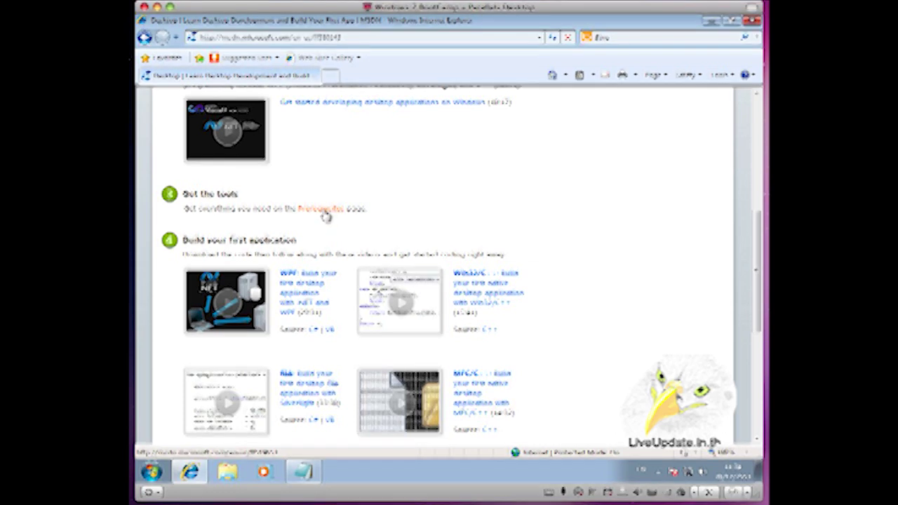
pyautogui.click(710, 25)
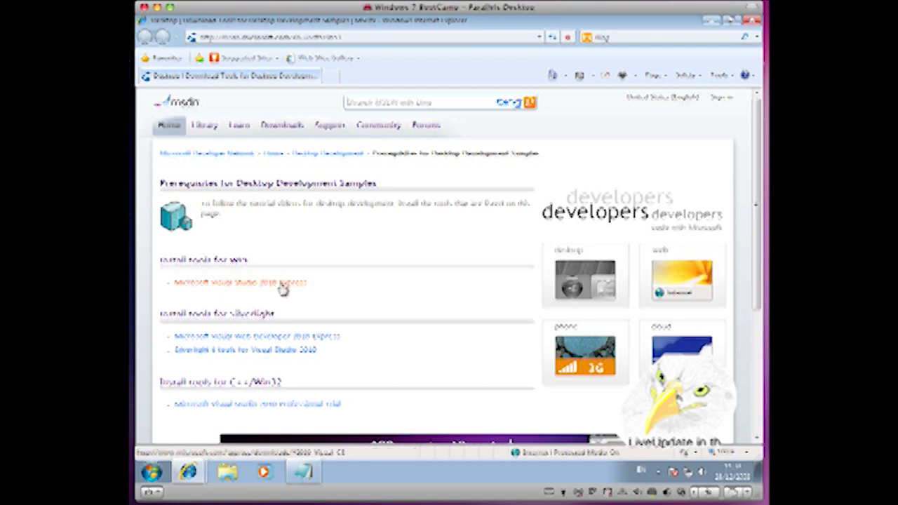
# On the Visual Studio 2010 Express downloads page, expand Visual C# 2010 Express and list its languages
pyautogui.click(284, 286)
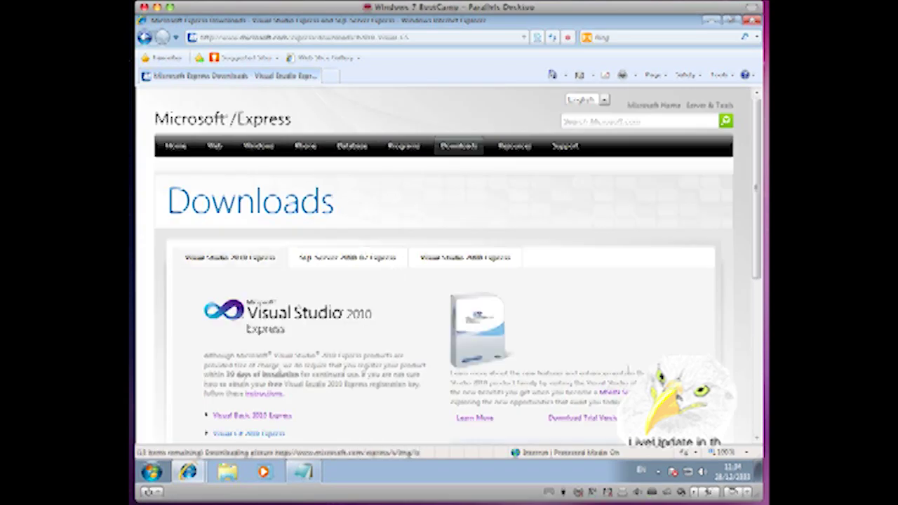
pyautogui.scroll(-3, 628, 369)
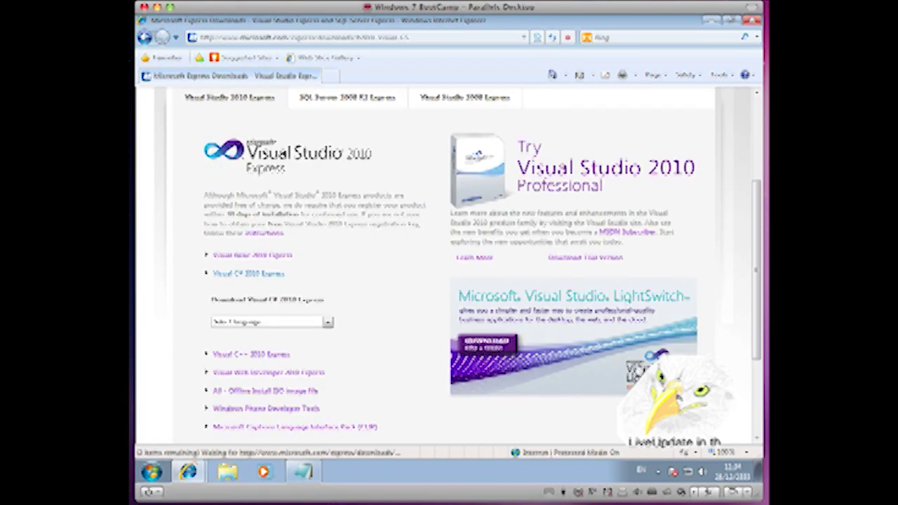
pyautogui.click(257, 278)
pyautogui.scroll(3, 258, 277)
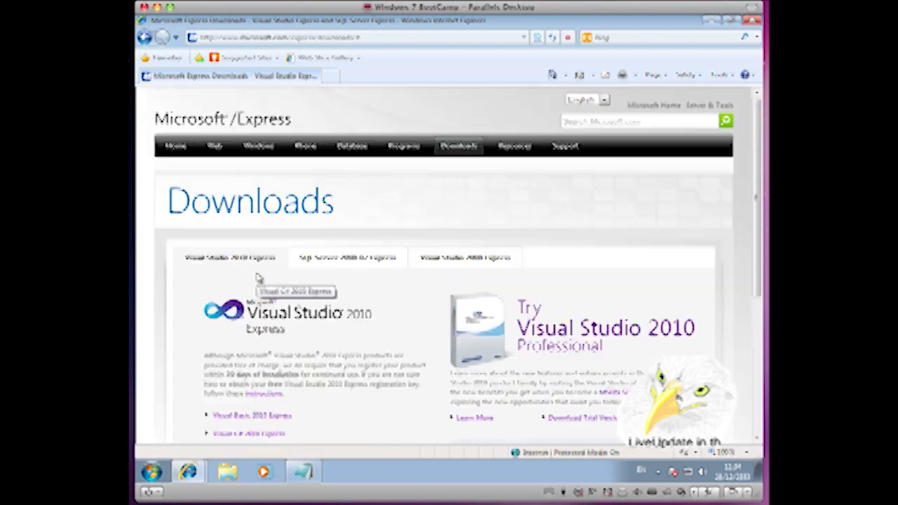
pyautogui.scroll(-1, 286, 388)
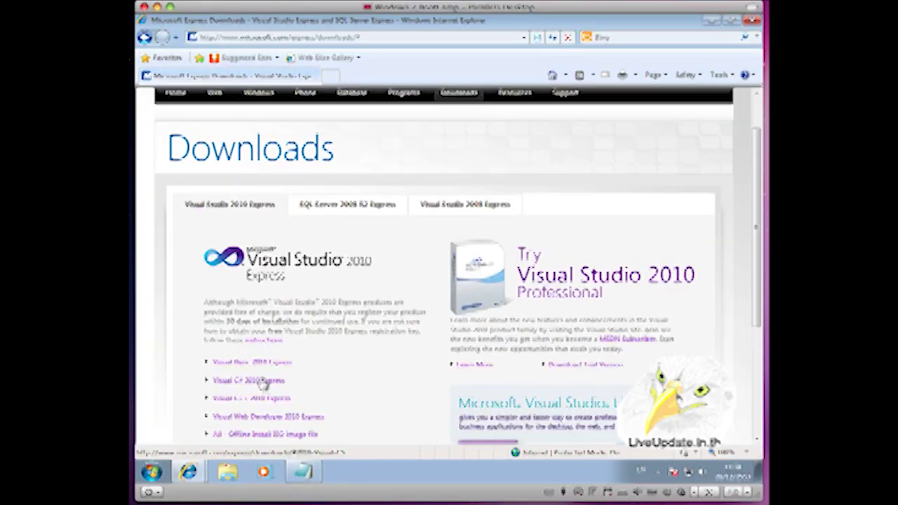
pyautogui.click(260, 380)
pyautogui.scroll(-1, 391, 390)
pyautogui.scroll(-1, 392, 391)
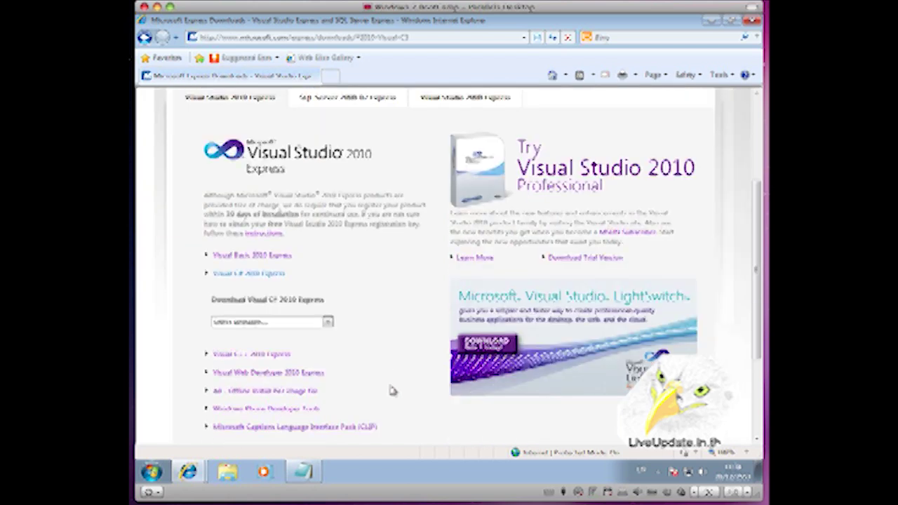
pyautogui.click(328, 322)
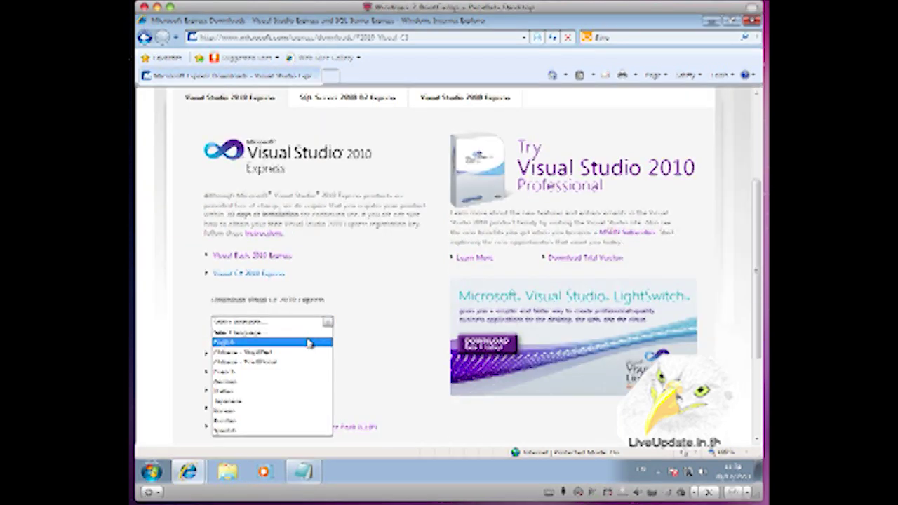
# Download the English Visual C# 2010 Express installer vcs_web.exe into Downloads and run it
pyautogui.click(309, 342)
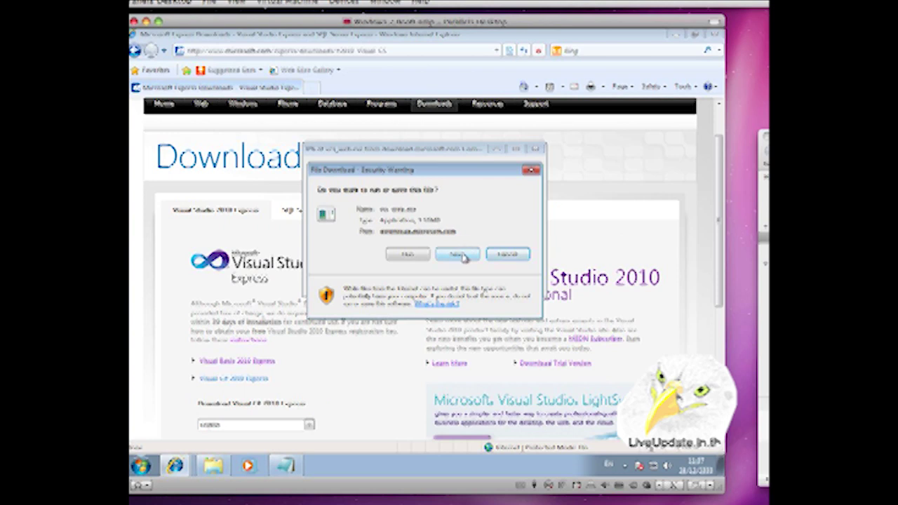
pyautogui.click(458, 256)
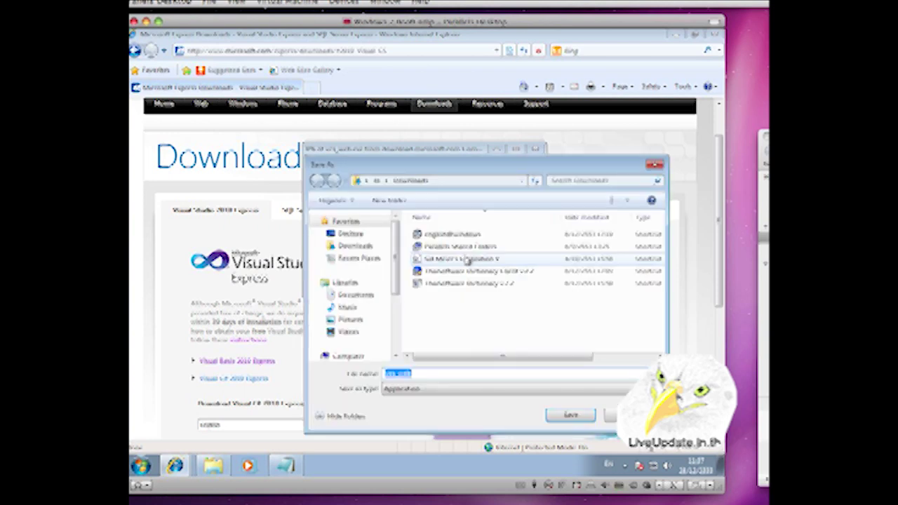
pyautogui.click(565, 416)
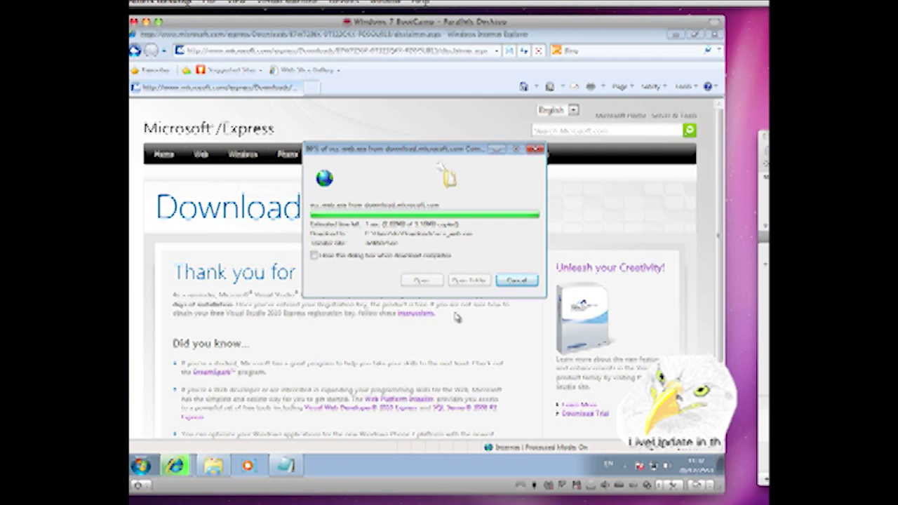
pyautogui.click(423, 281)
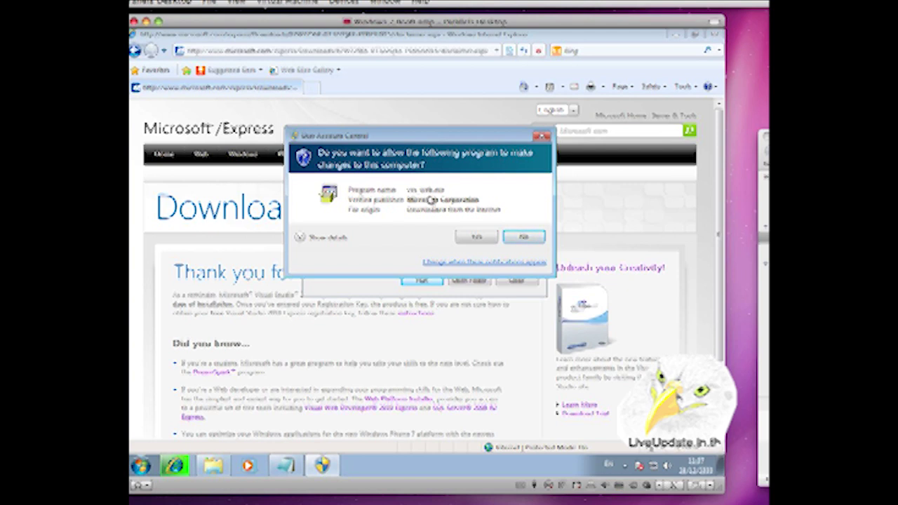
# Allow the installer in the User Account Control prompt so the setup welcome screen opens
pyautogui.click(477, 239)
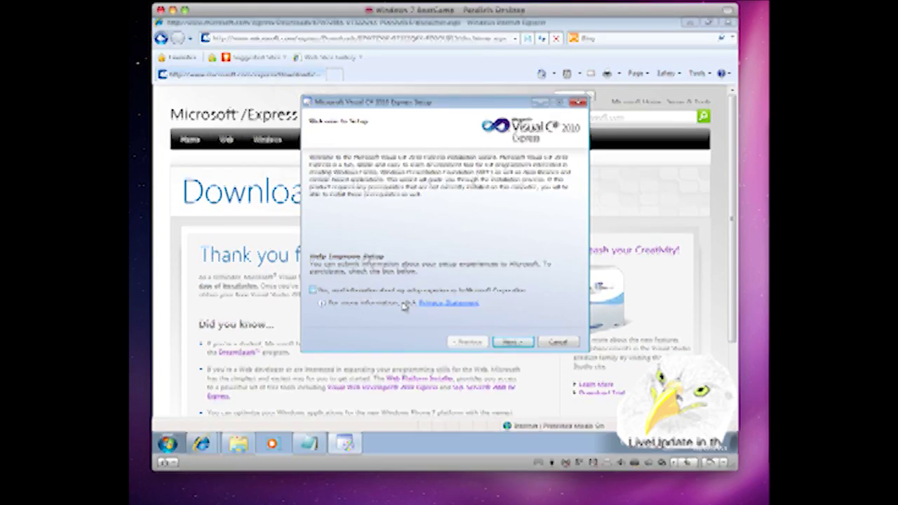
# Accept the Visual C# 2010 Express license terms and continue to the Installation Options page
pyautogui.click(514, 343)
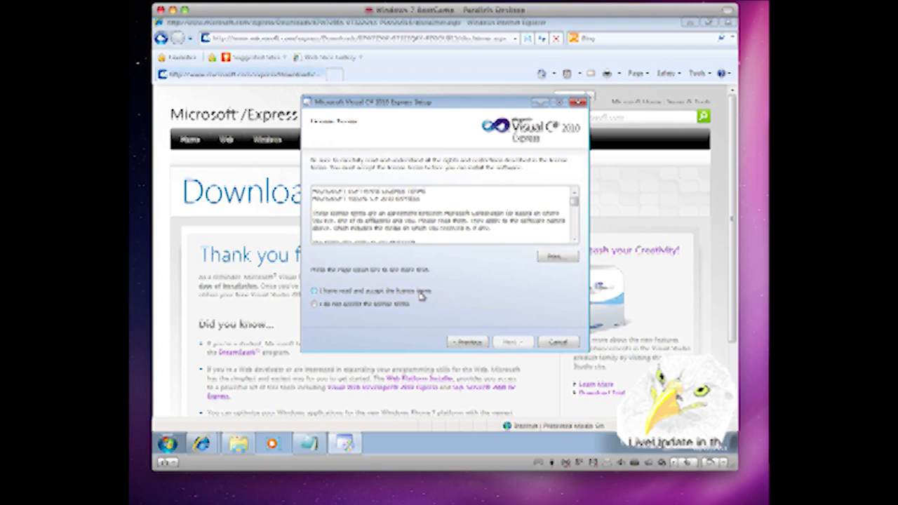
pyautogui.click(421, 293)
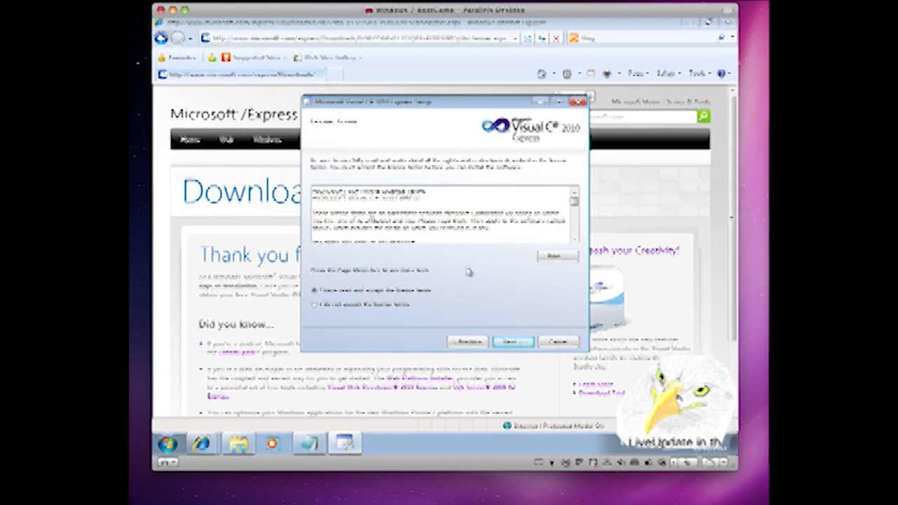
pyautogui.click(516, 340)
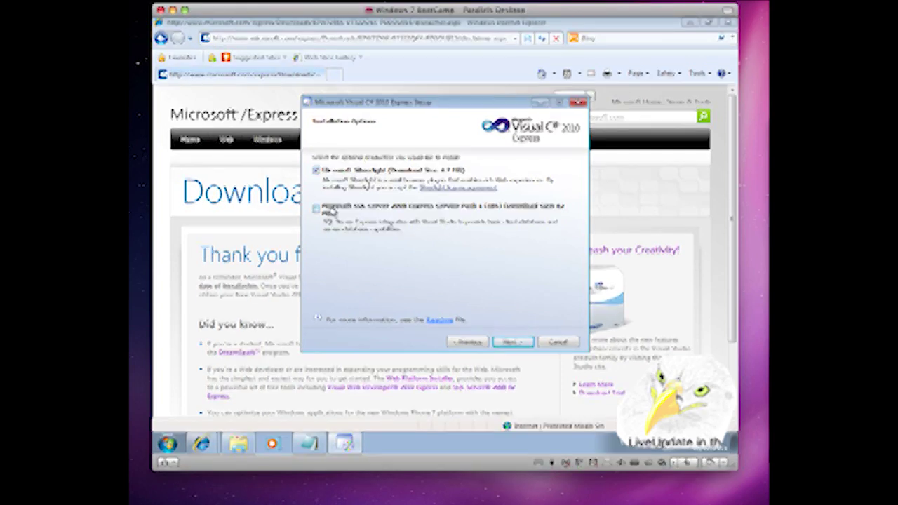
# Add SQL Server 2008 Express SP1 and install into the default destination folder
pyautogui.click(316, 209)
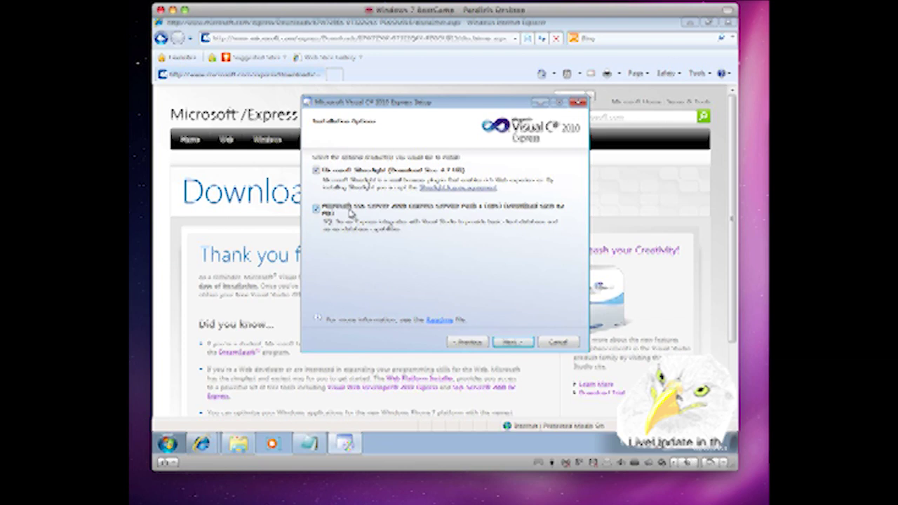
pyautogui.click(512, 341)
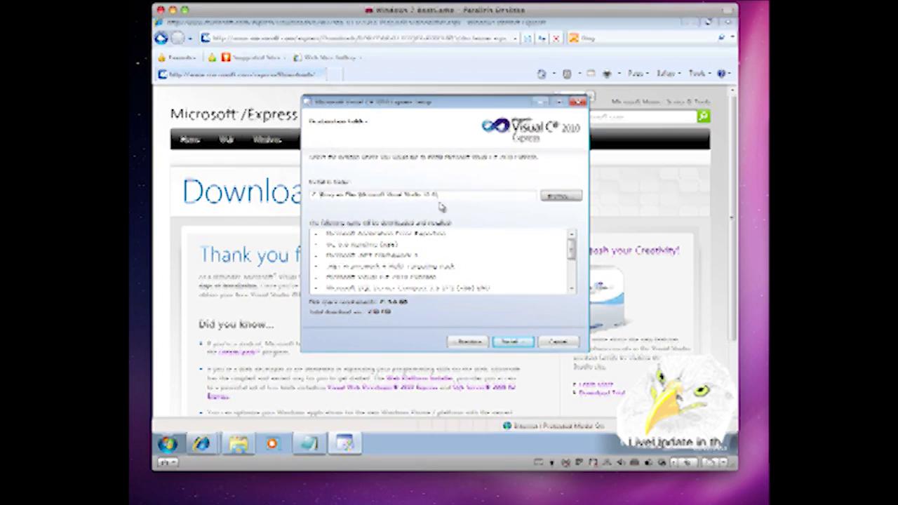
pyautogui.click(512, 344)
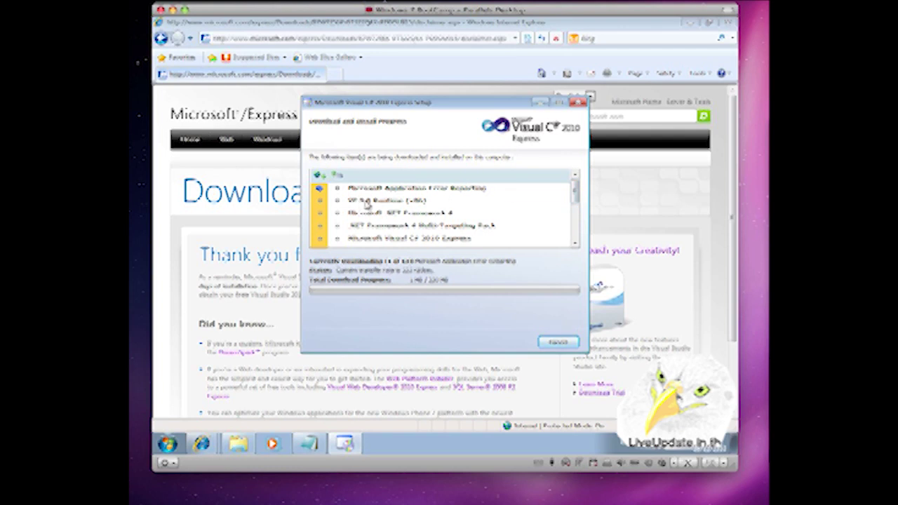
# Wait while the components download and install until the restart prompt appears
pyautogui.moveTo(575, 200)
pyautogui.mouseDown()
pyautogui.moveTo(575, 239)
pyautogui.moveTo(574, 190)
pyautogui.mouseUp()
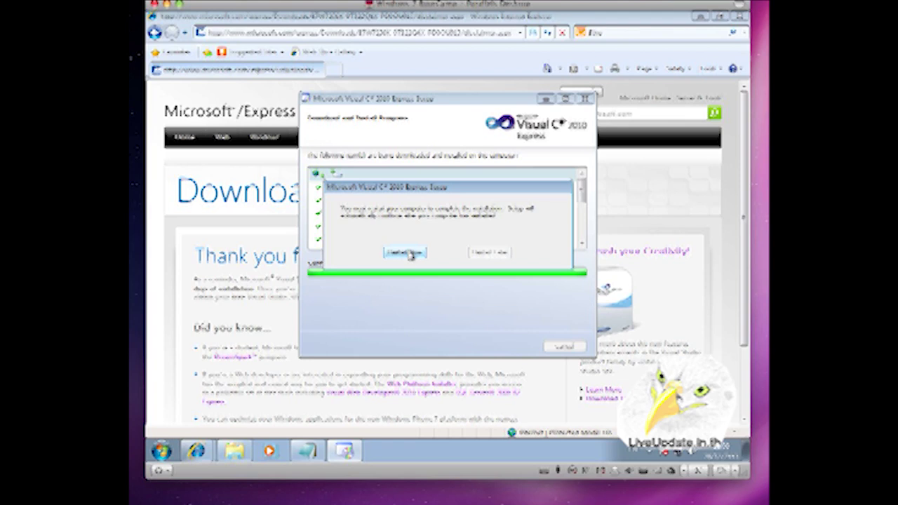
# Restart Windows now, discarding the unsaved Notepad note
pyautogui.click(410, 254)
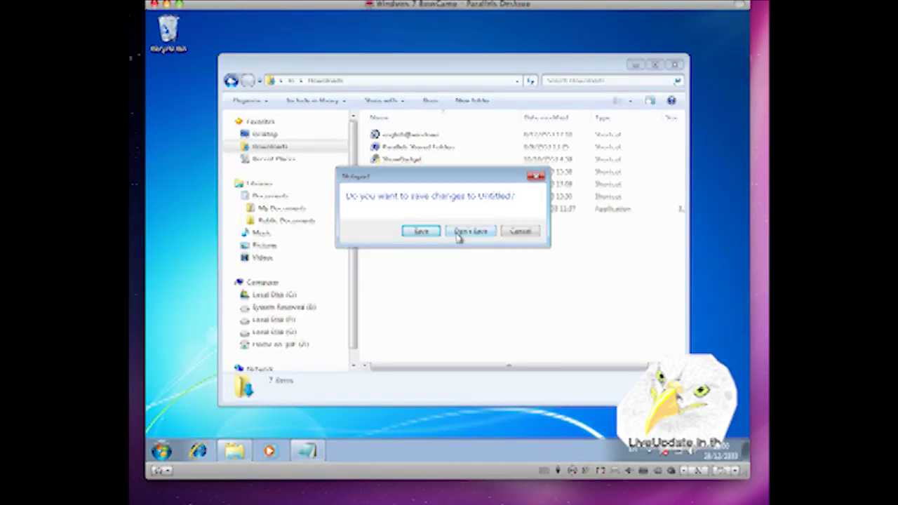
pyautogui.click(467, 234)
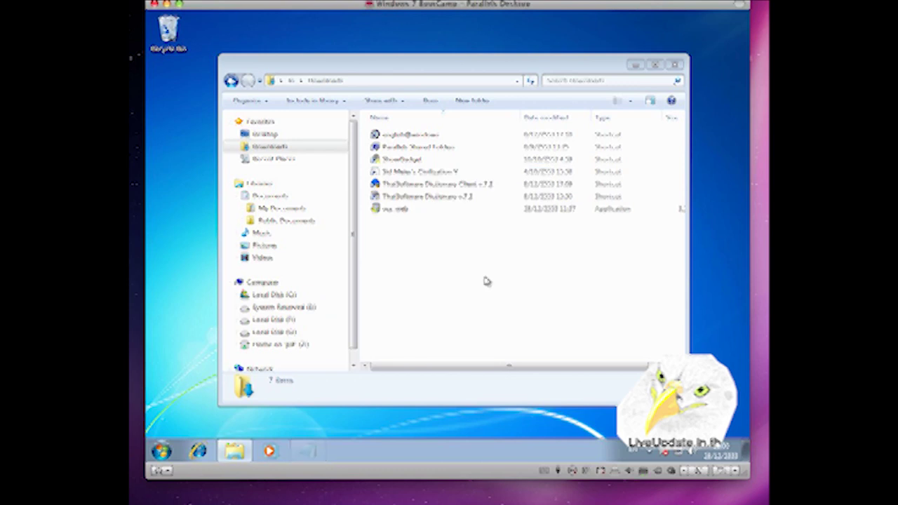